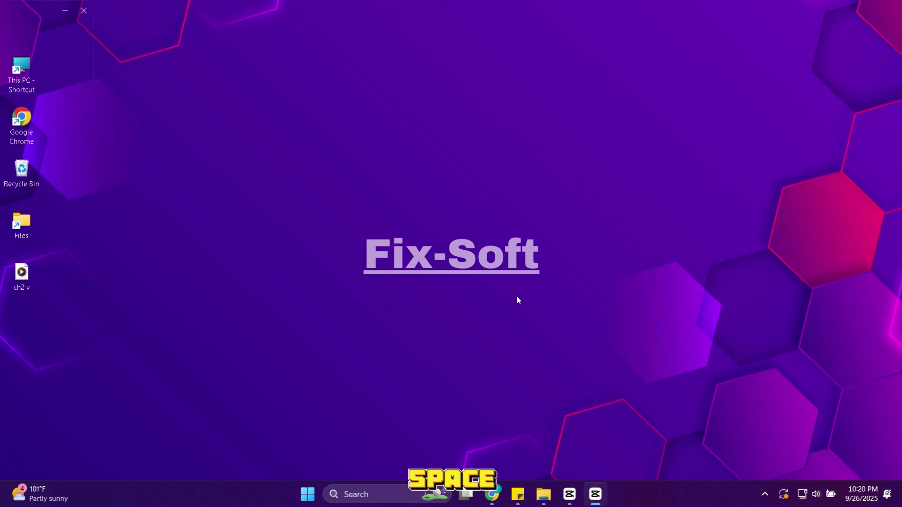
Open the Run dialog, move it to the screen centre, and ready the %temp% entry.
left_click(504, 305)
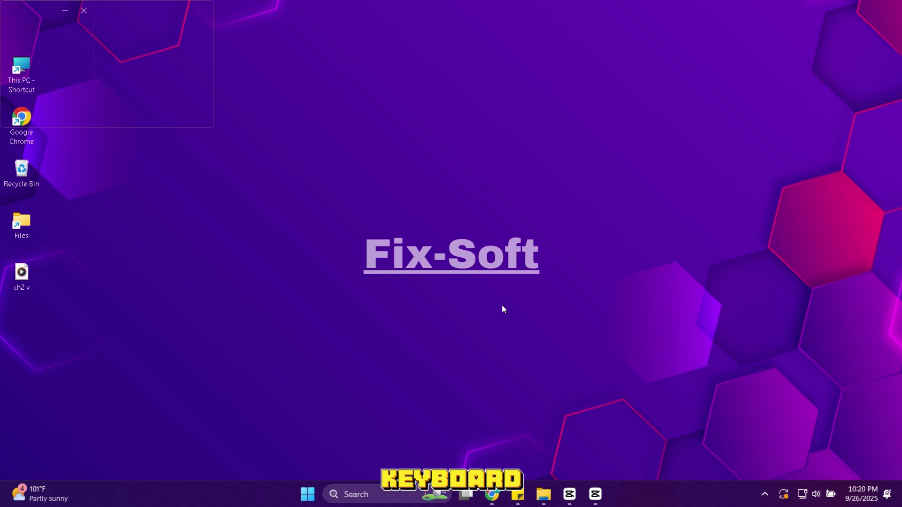
key("super+r")
left_click_drag(155, 351, 464, 87)
left_click(380, 153)
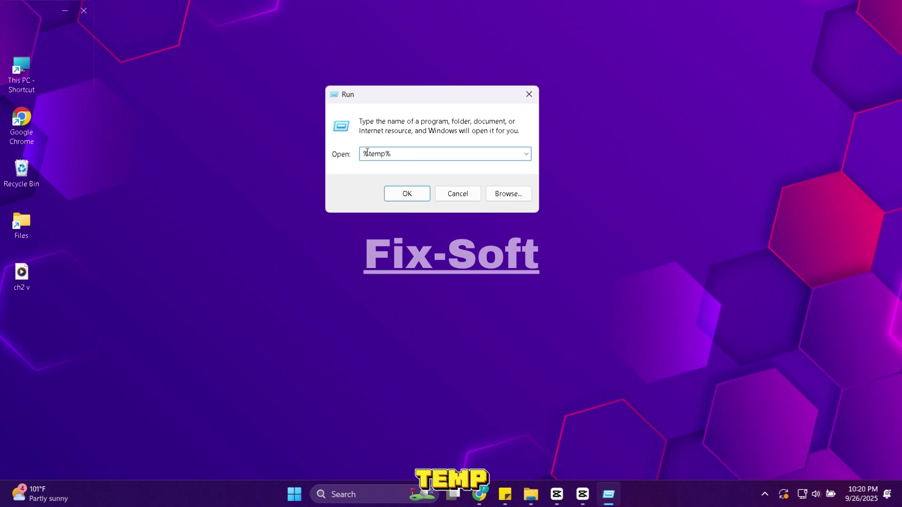
Open the %temp% folder in File Explorer and box-select all 127 items.
key("Return")
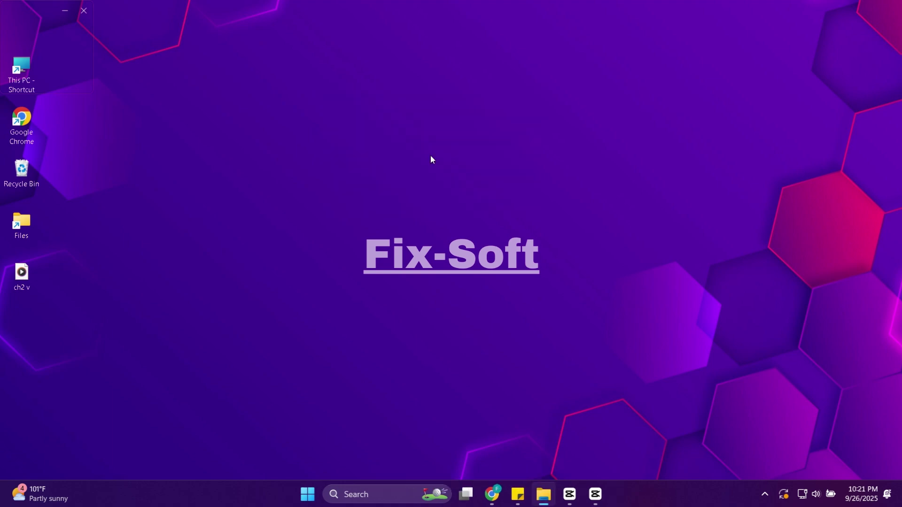
scroll(399, 198, "up", 8)
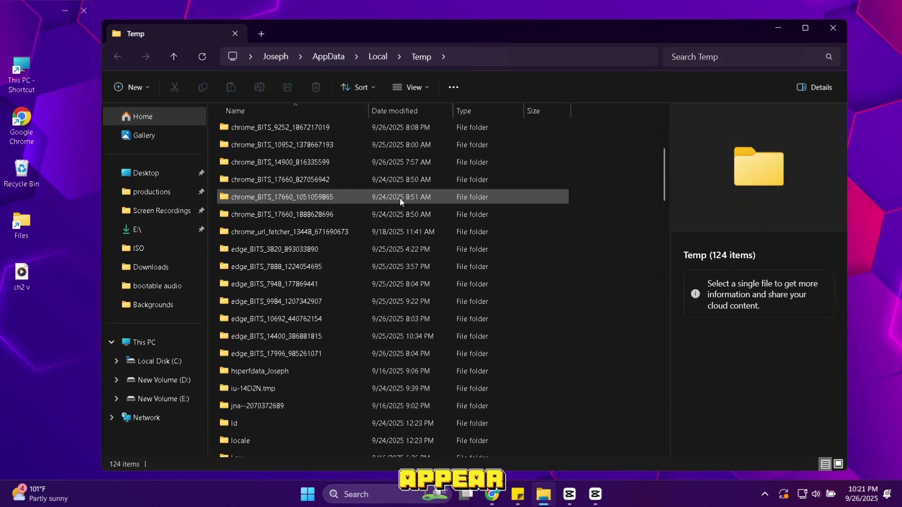
scroll(348, 223, "down", 7)
scroll(362, 217, "up", 10)
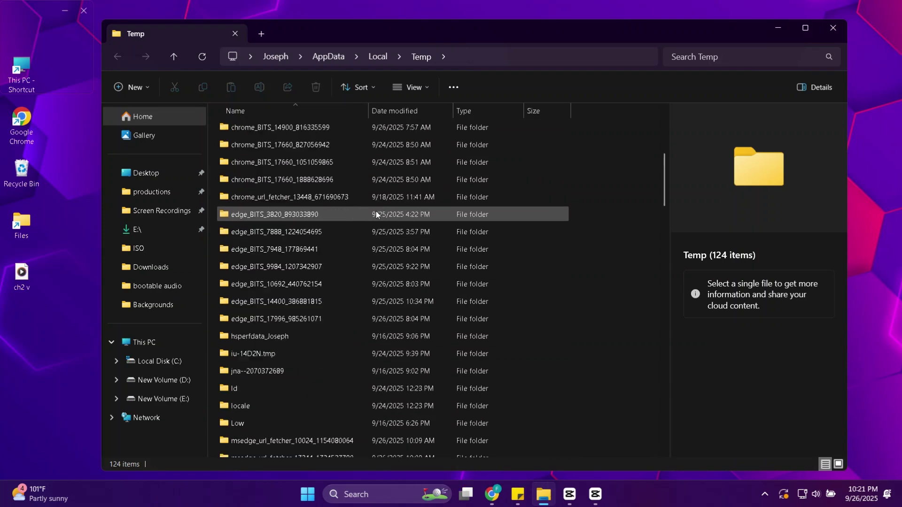
left_click_drag(602, 128, 406, 488)
Delete the selected temp files, granting permission for all and skipping the 14 files in use.
right_click(388, 218)
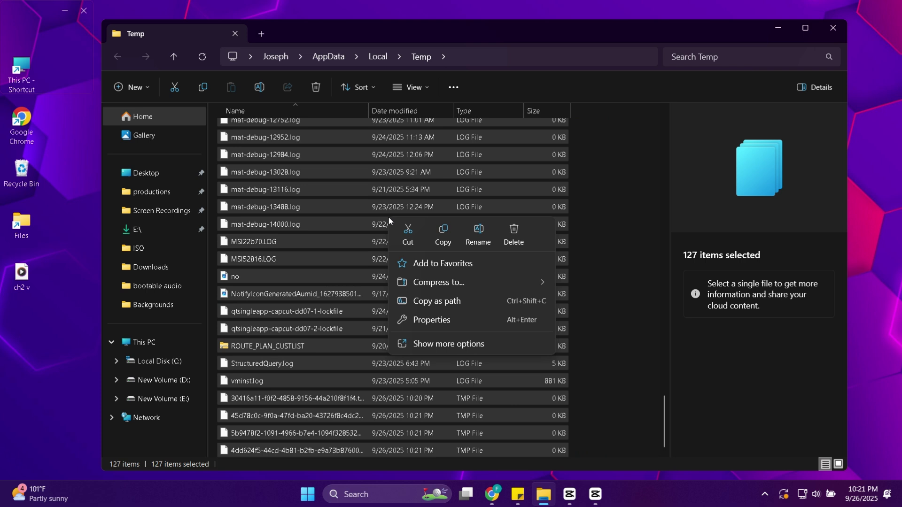
left_click(506, 239)
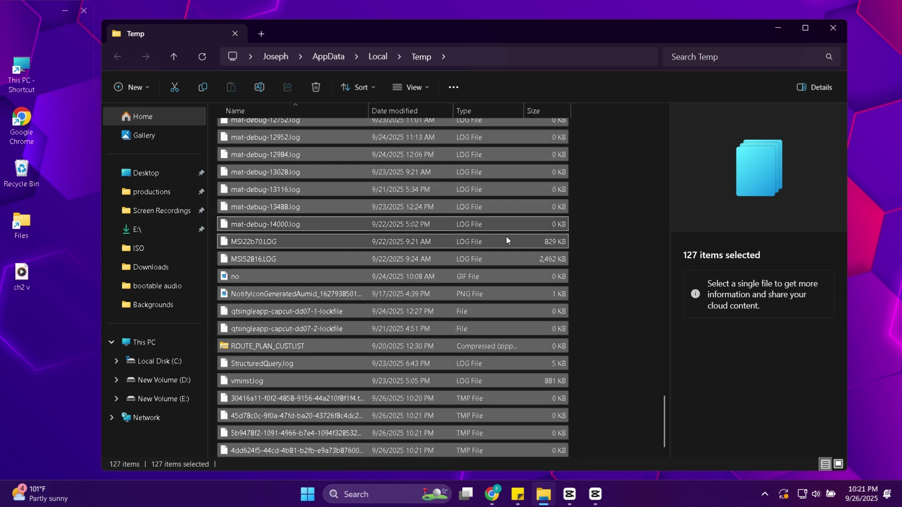
left_click(413, 200)
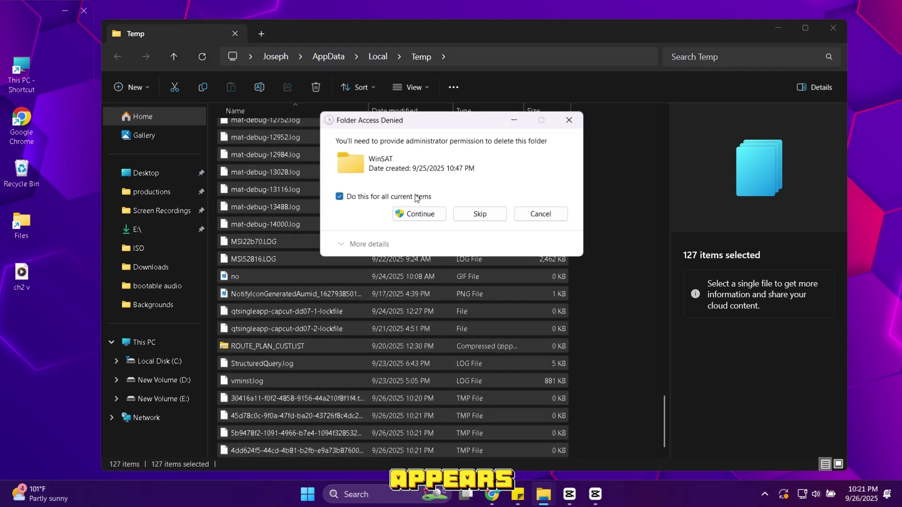
left_click(423, 214)
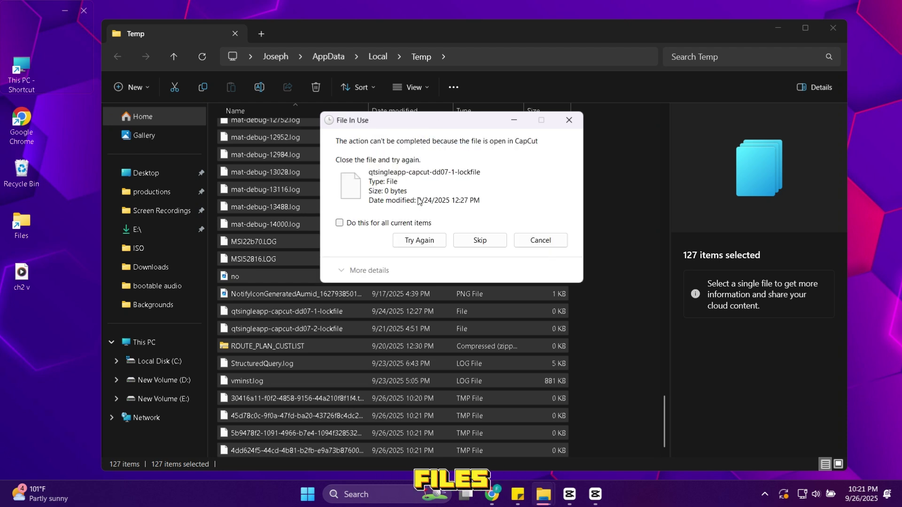
left_click(369, 224)
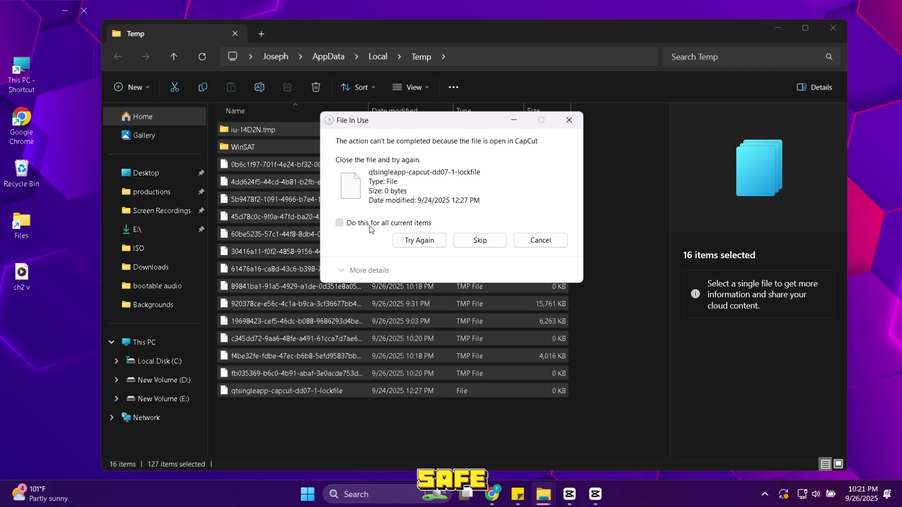
left_click(480, 240)
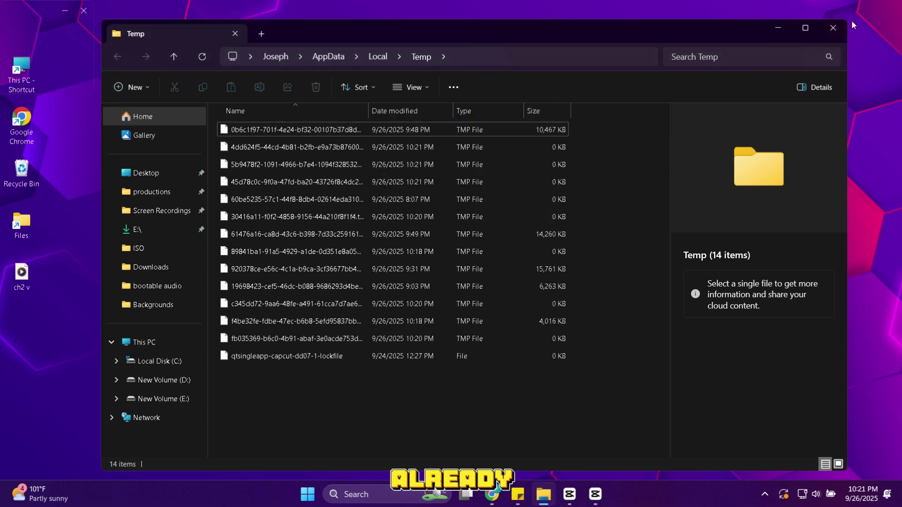
Close the Temp folder window to return to the desktop.
left_click(844, 27)
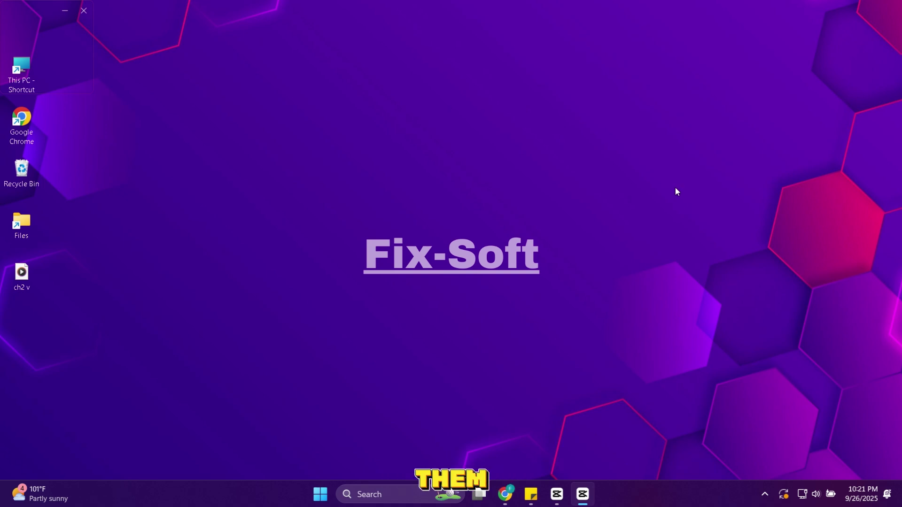
Run 'prefetch' from a centred Run dialog to open the Prefetch folder.
key("super+r")
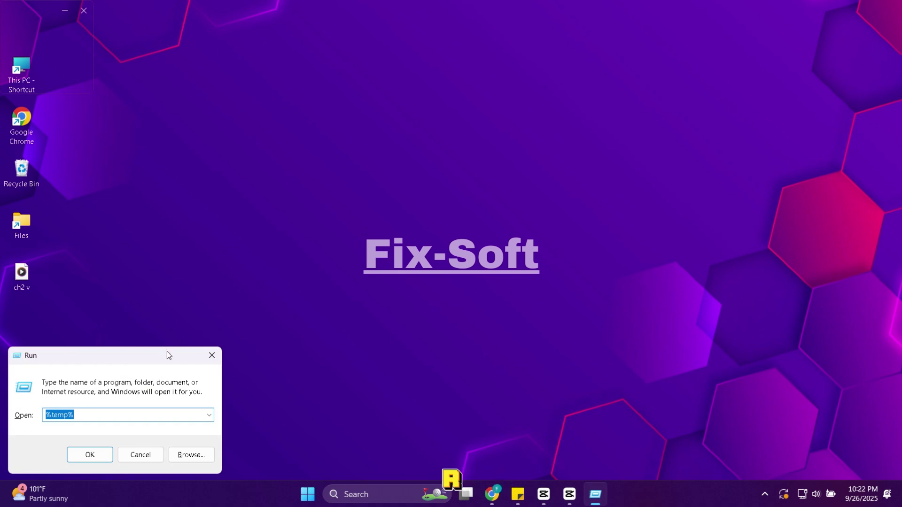
left_click_drag(167, 352, 505, 89)
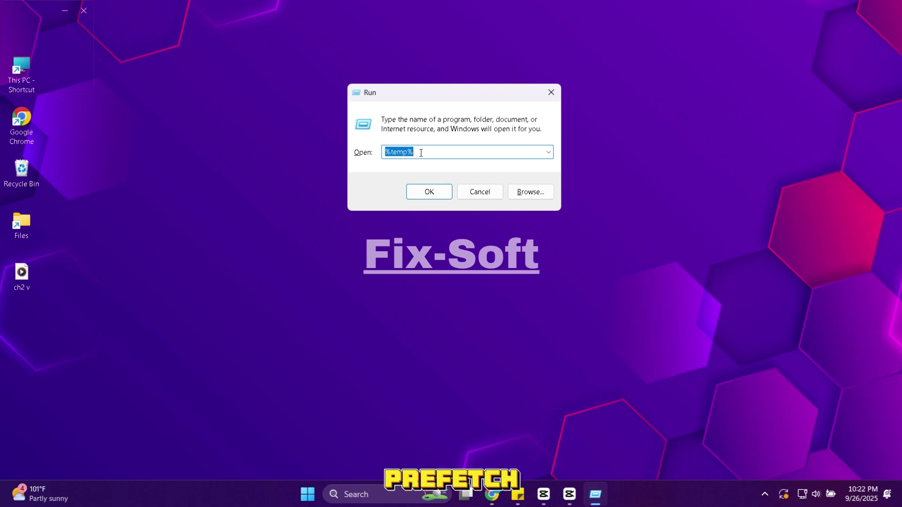
type("prefetch")
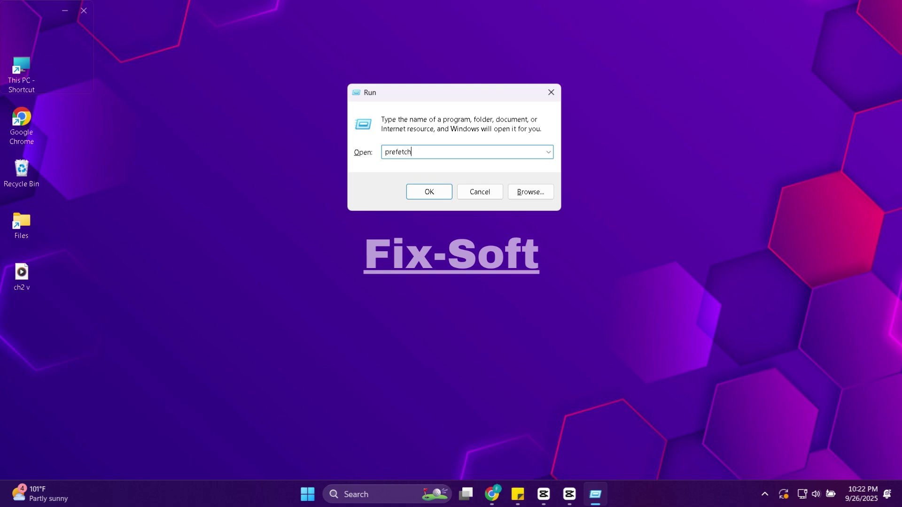
key("Return")
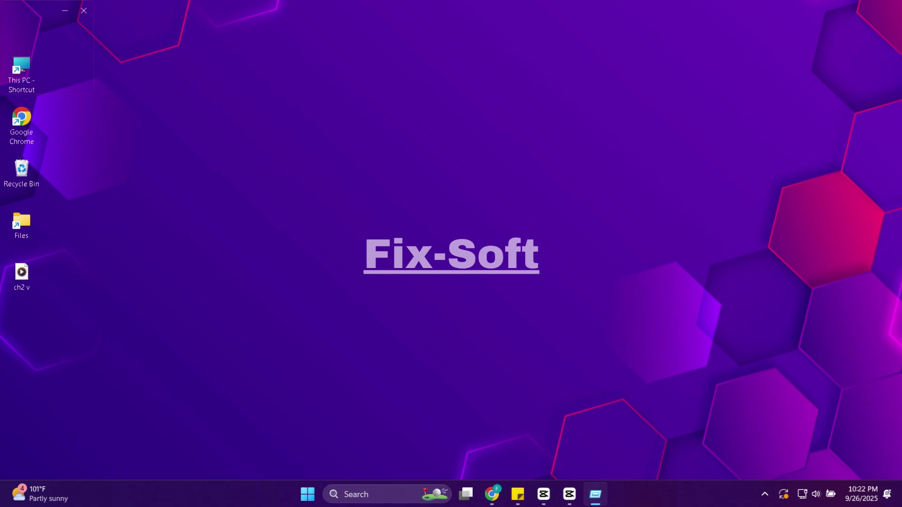
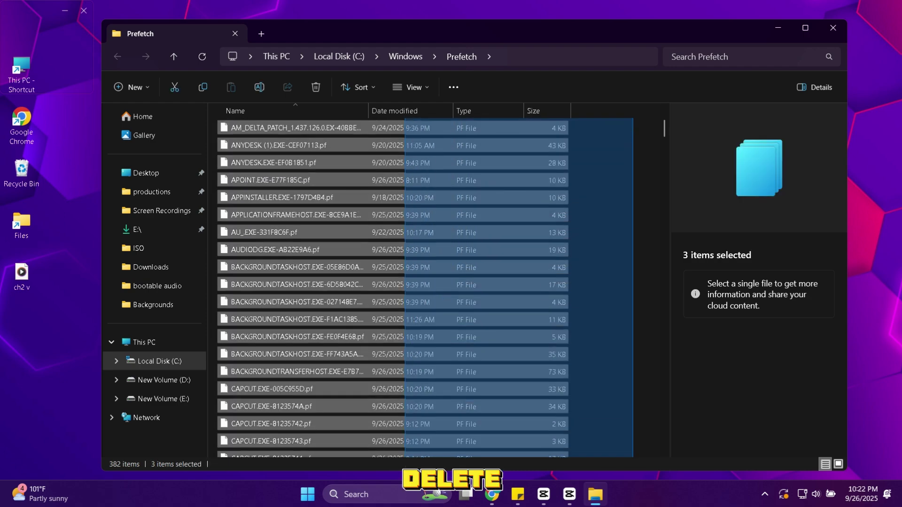
Delete all files in the Prefetch folder, skipping the in-use PfPre_7588151d.mkd.
scroll(392, 286, "down", 20)
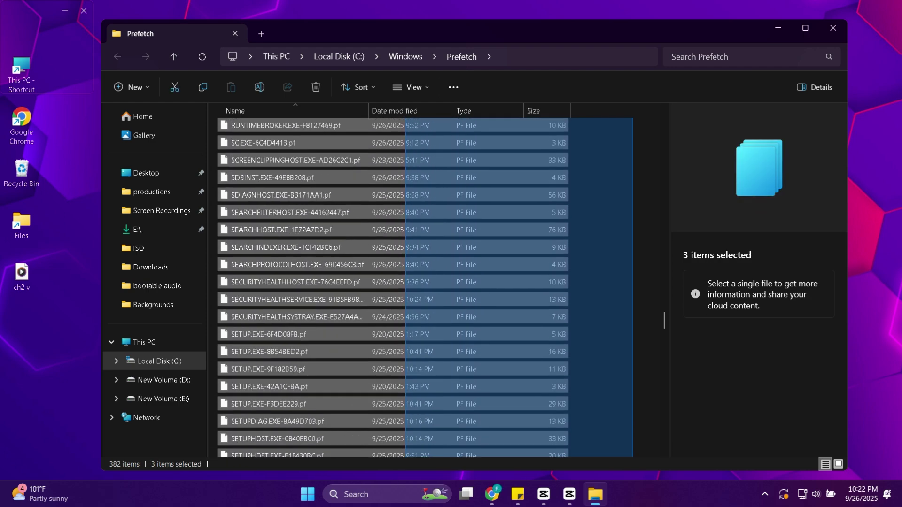
scroll(431, 276, "down", 20)
key("ctrl+a")
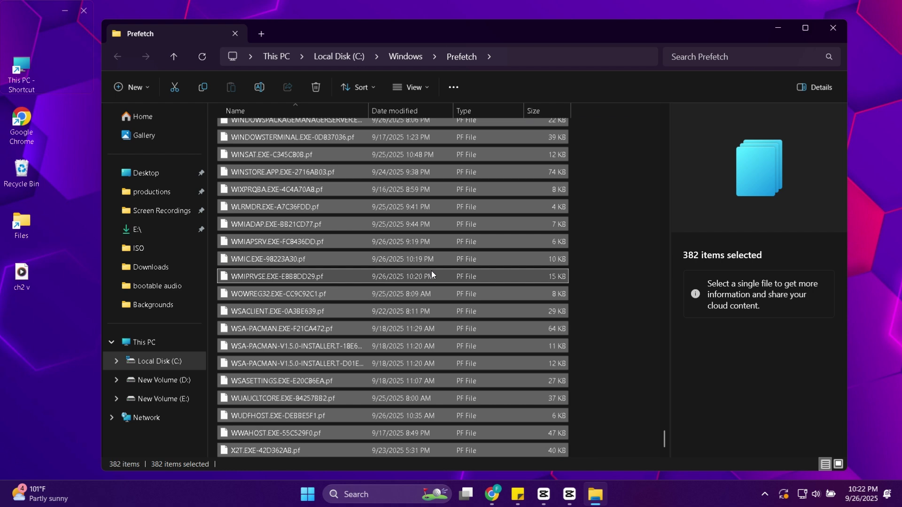
right_click(435, 262)
left_click(567, 285)
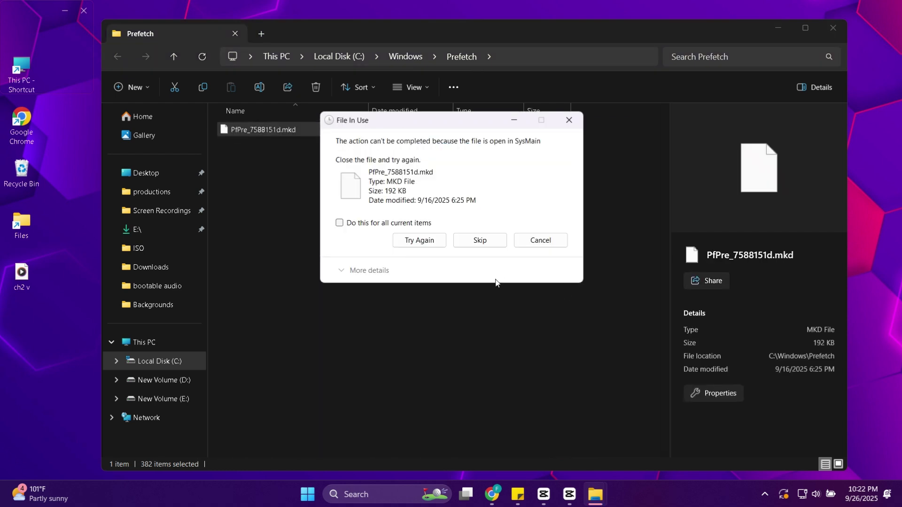
left_click(471, 241)
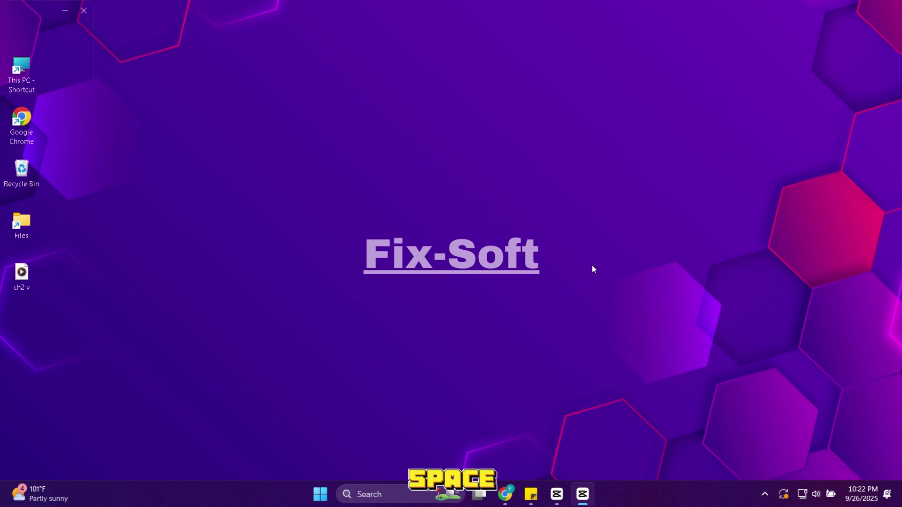
Run cleanmgr from a Run box moved to the screen centre.
key("super+r")
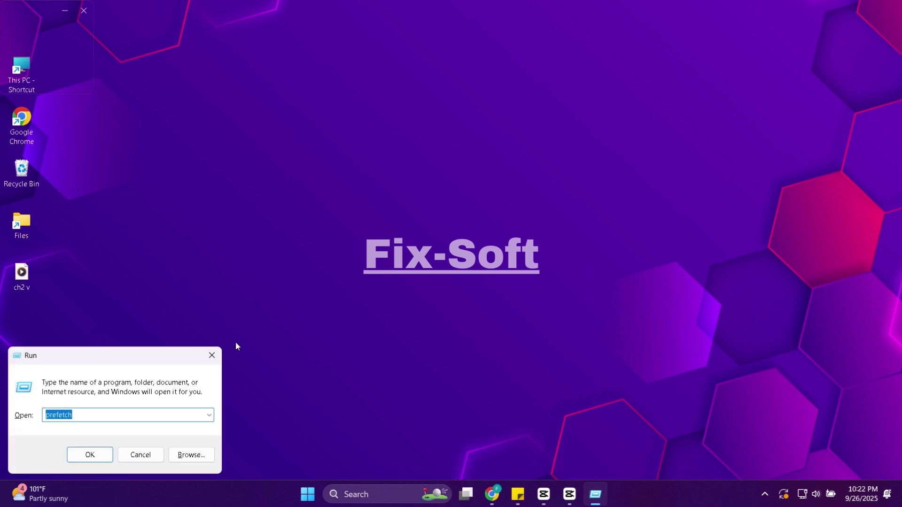
left_click_drag(119, 358, 448, 110)
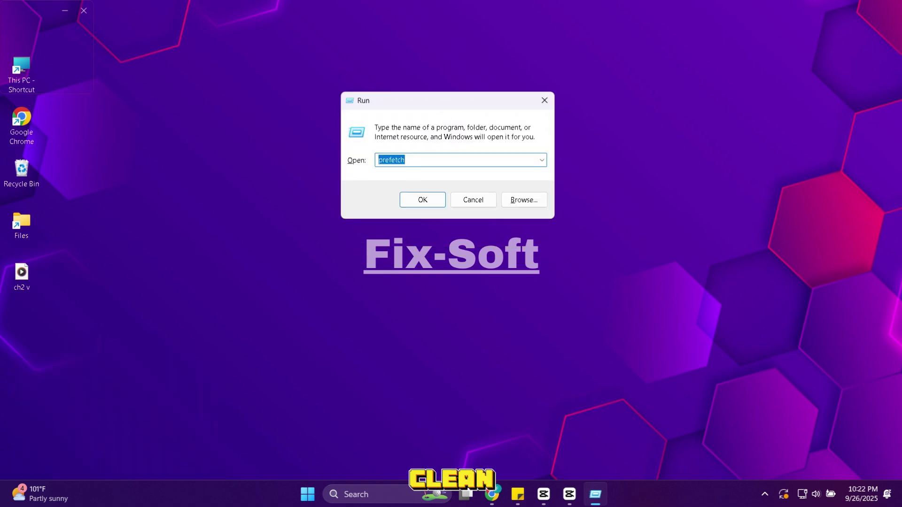
type("cleanmgr")
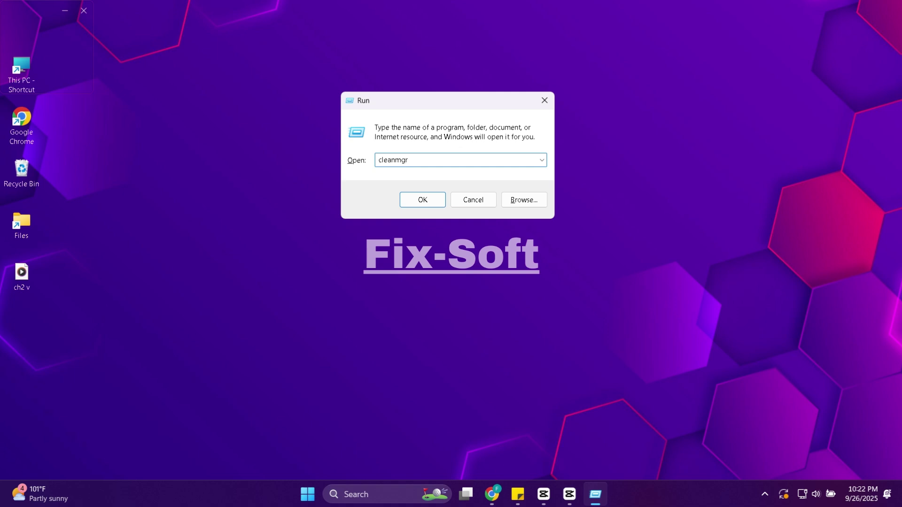
key("Return")
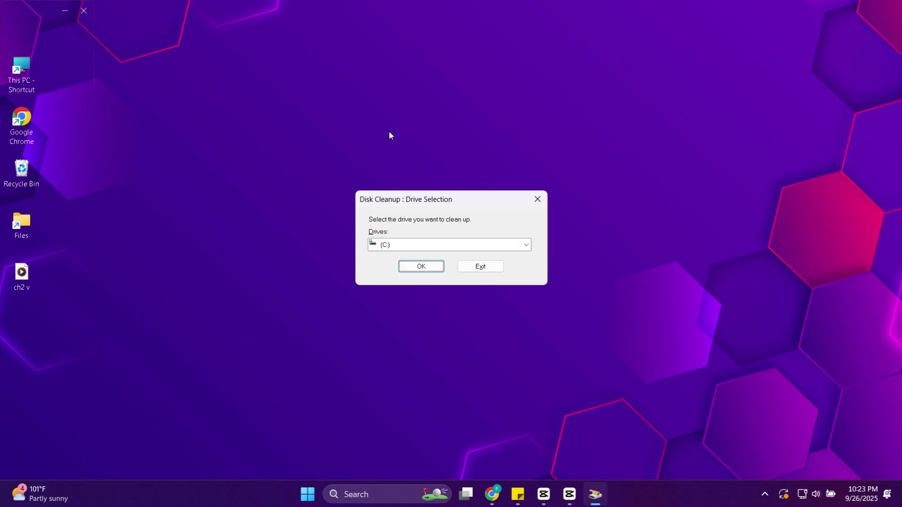
Choose drive (C:) for Disk Cleanup and centre the cleanup window.
left_click(423, 246)
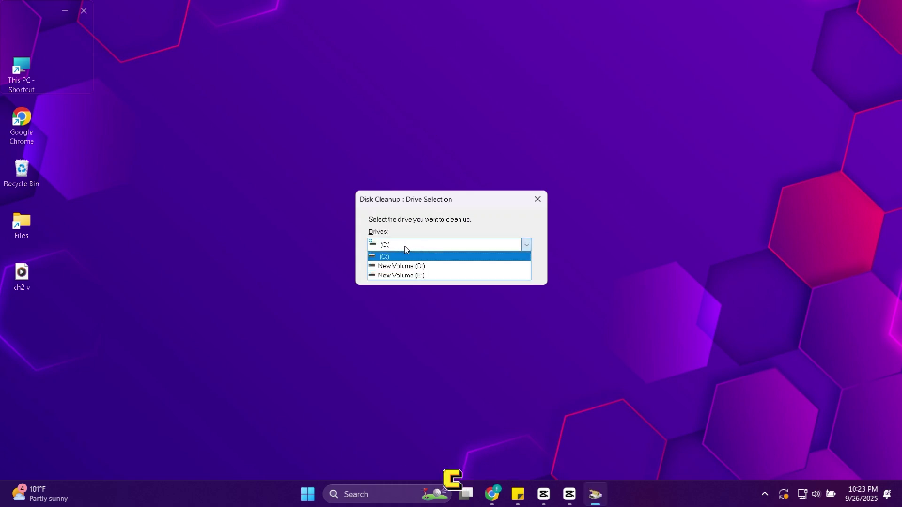
left_click(411, 248)
left_click(432, 271)
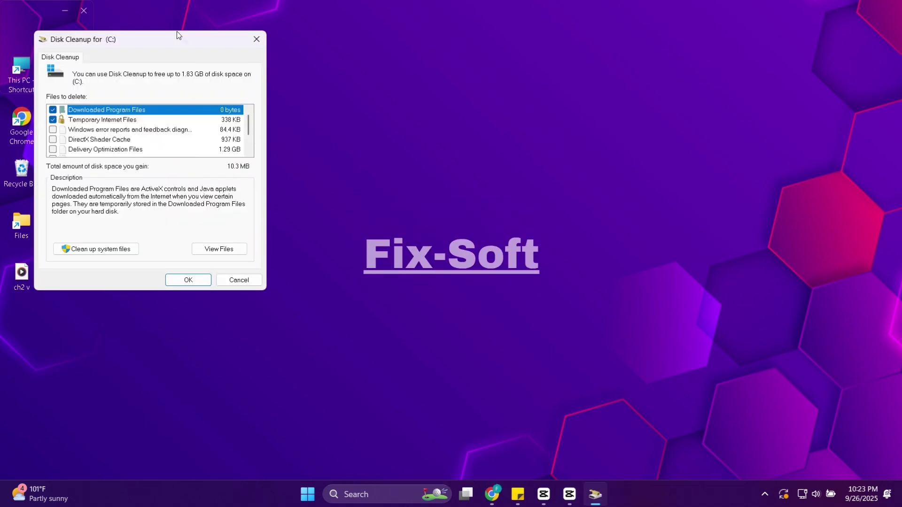
left_click_drag(181, 38, 466, 56)
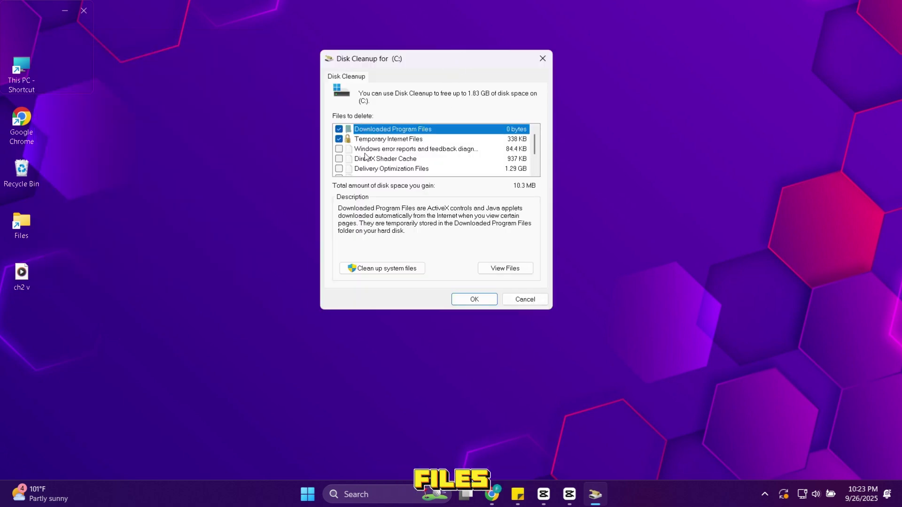
Tick every category, including DirectX Shader Cache and Delivery Optimization Files, and delete about 1.83 GB.
left_click(339, 158)
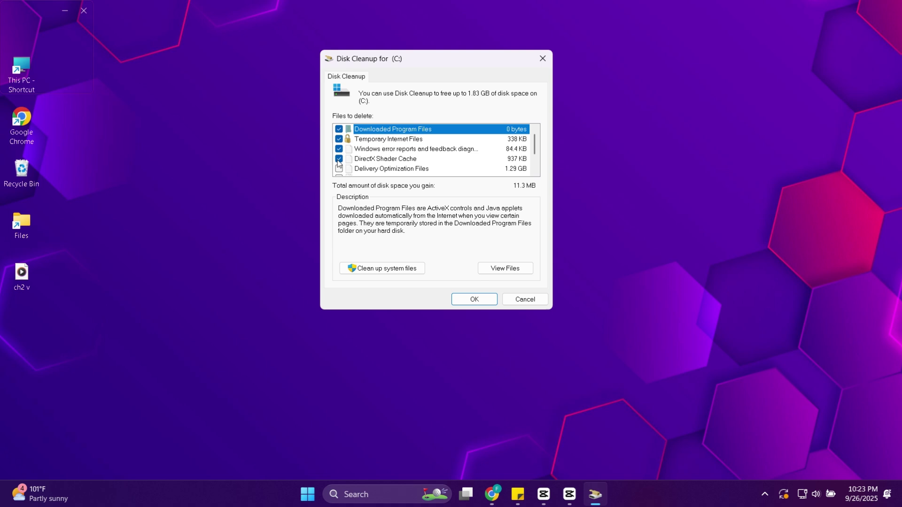
left_click(339, 168)
scroll(354, 159, "down", 1)
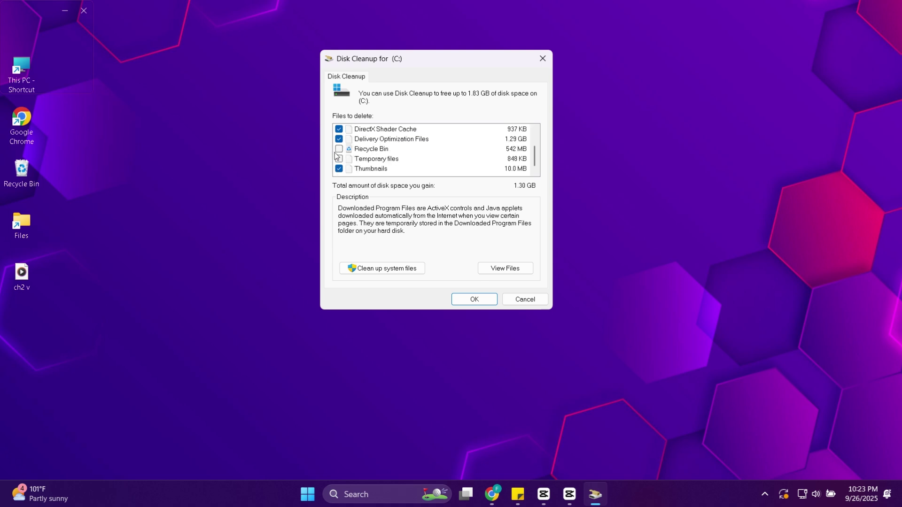
scroll(362, 157, "up", 1)
scroll(383, 156, "down", 1)
left_click(482, 300)
left_click(480, 254)
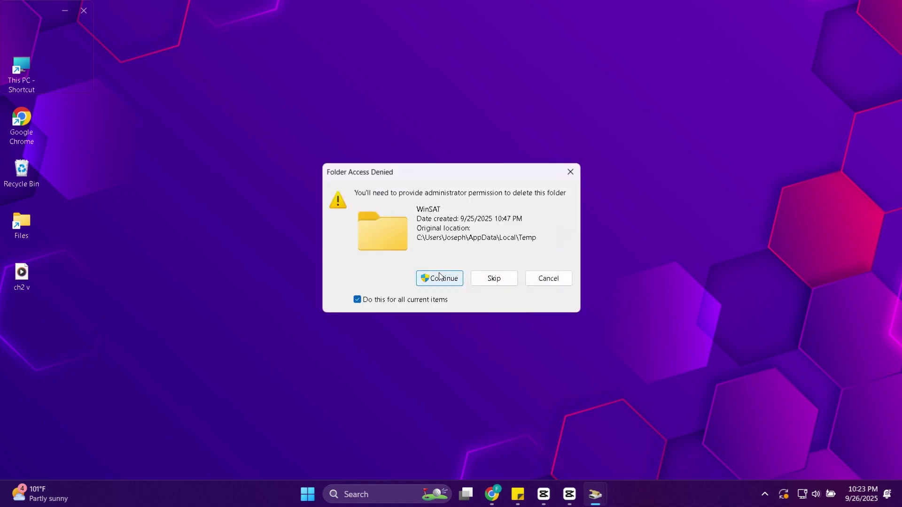
left_click(439, 277)
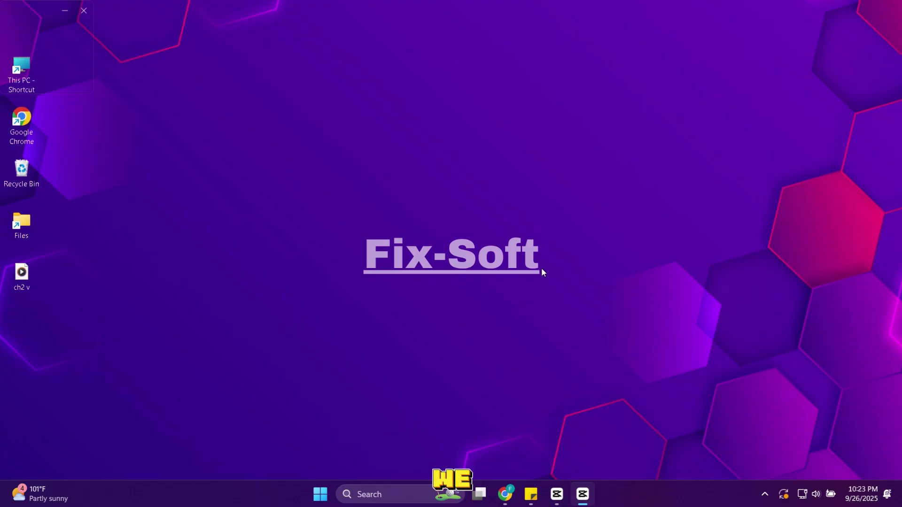
Open Settings at System > Storage to view Local Disk (C:) usage.
key("super")
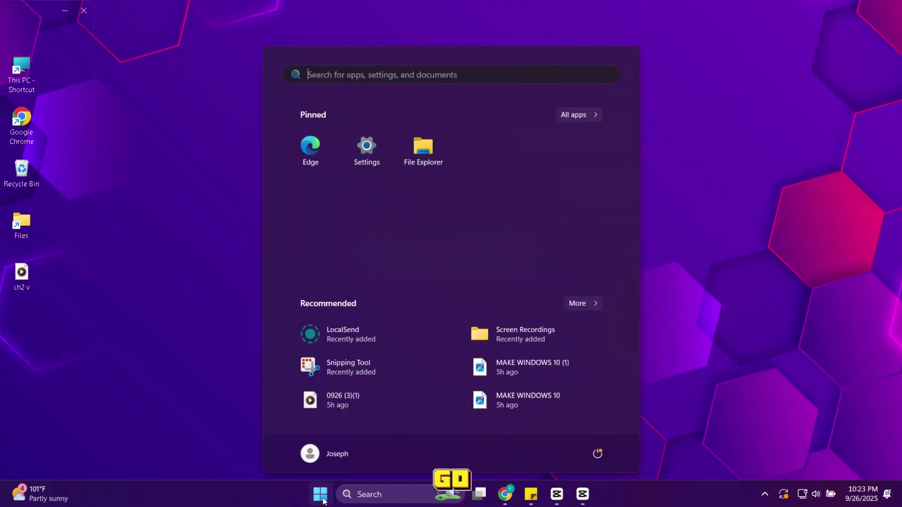
left_click(370, 151)
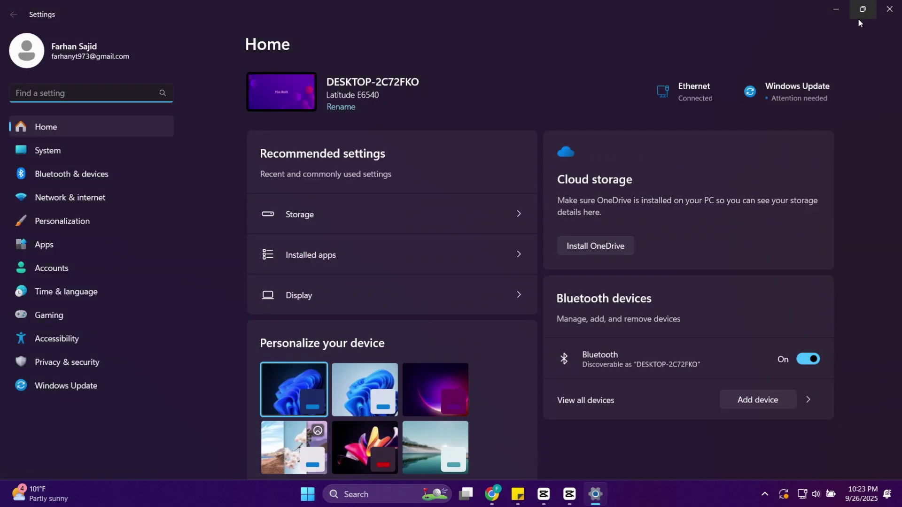
left_click(91, 152)
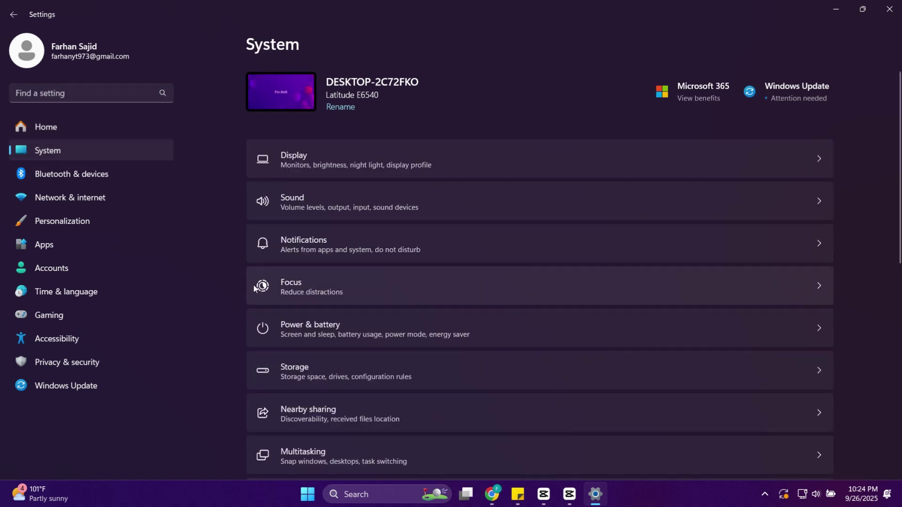
left_click(293, 371)
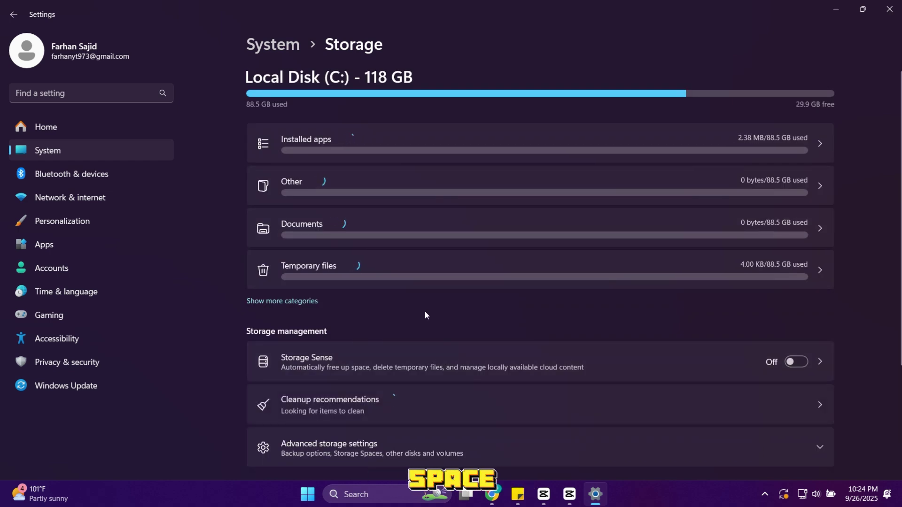
Remove the default-checked temporary files (28.9 MB), leaving Downloads unchecked.
left_click(503, 253)
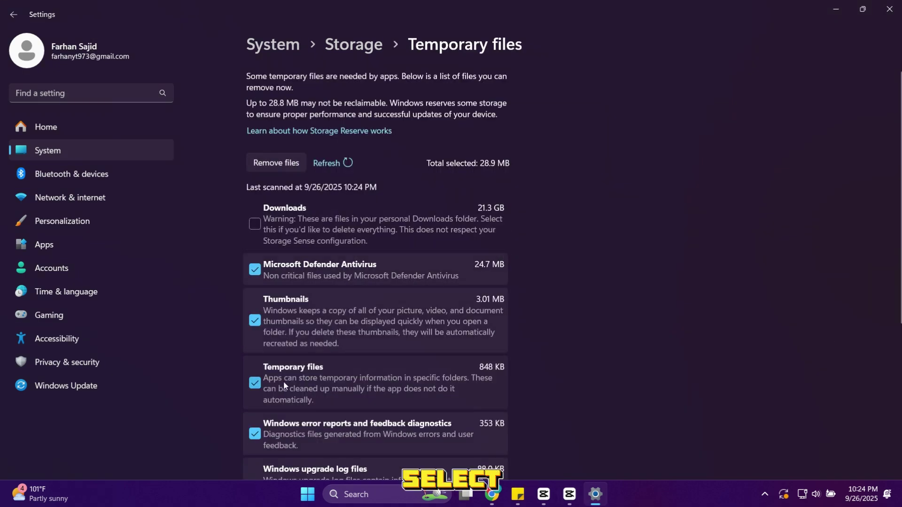
scroll(294, 345, "down", 5)
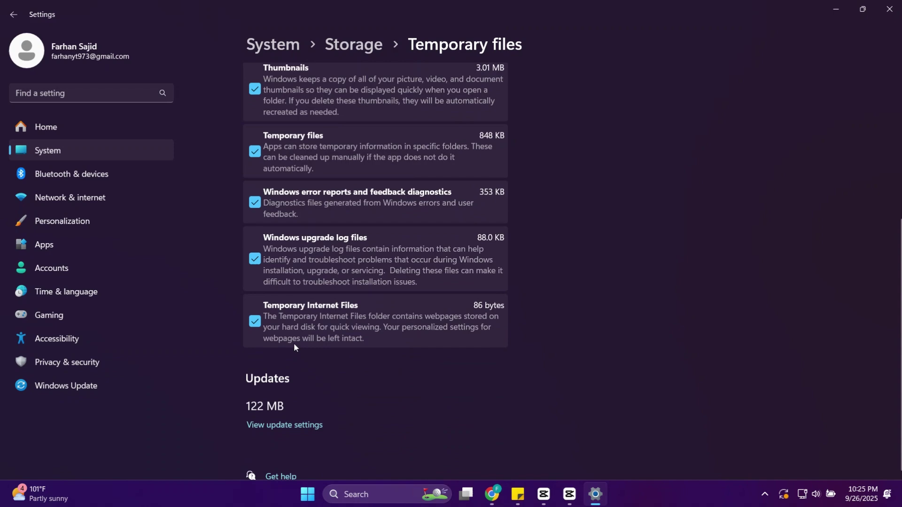
scroll(294, 346, "up", 5)
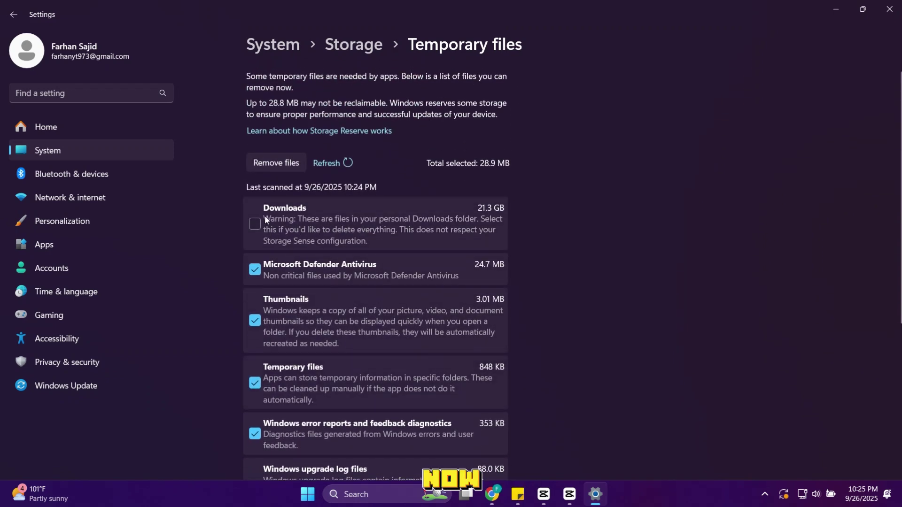
left_click(284, 164)
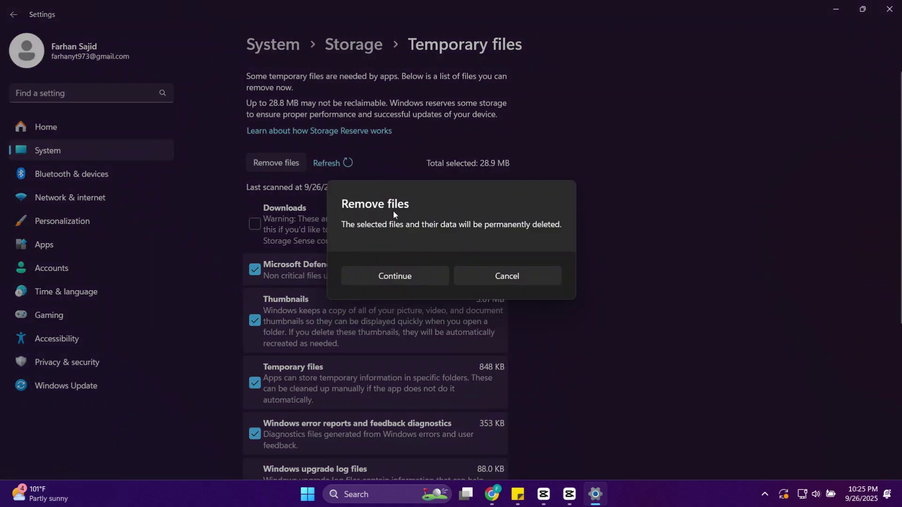
left_click(408, 280)
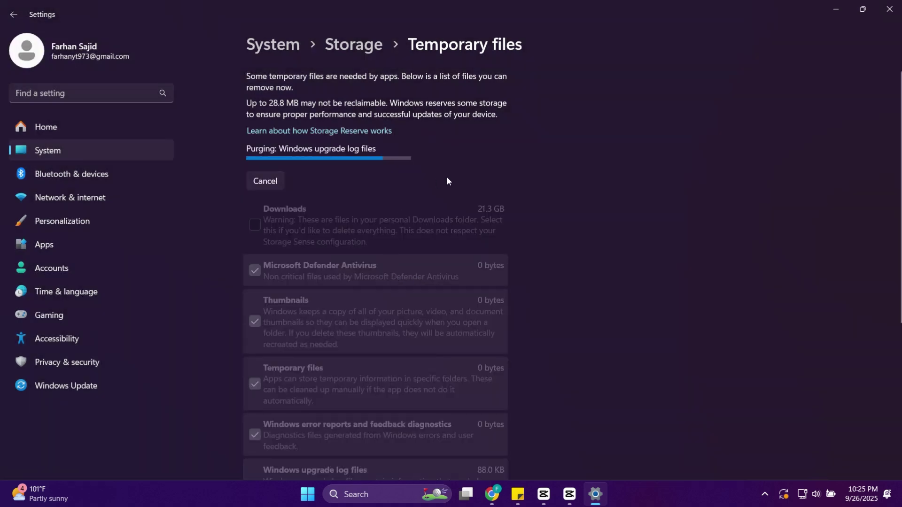
Switch Storage Sense on in the Storage overview and close Settings.
left_click(366, 45)
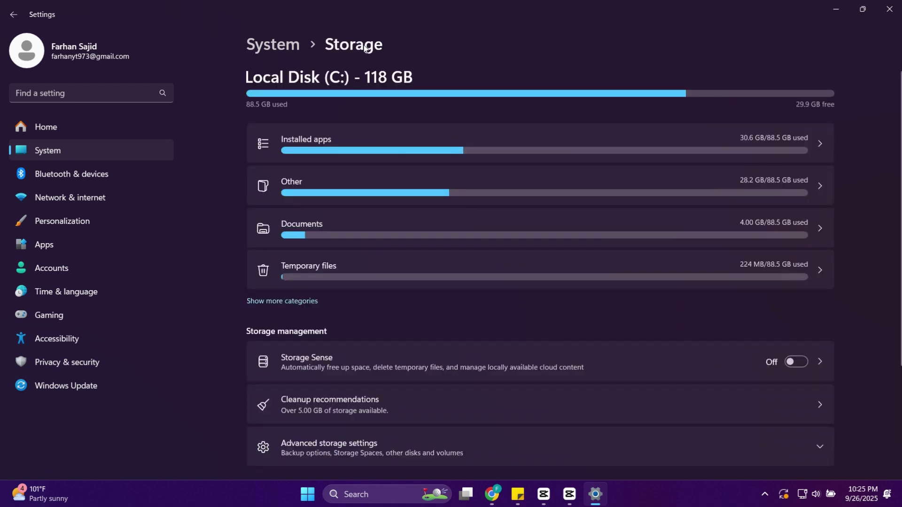
left_click(796, 366)
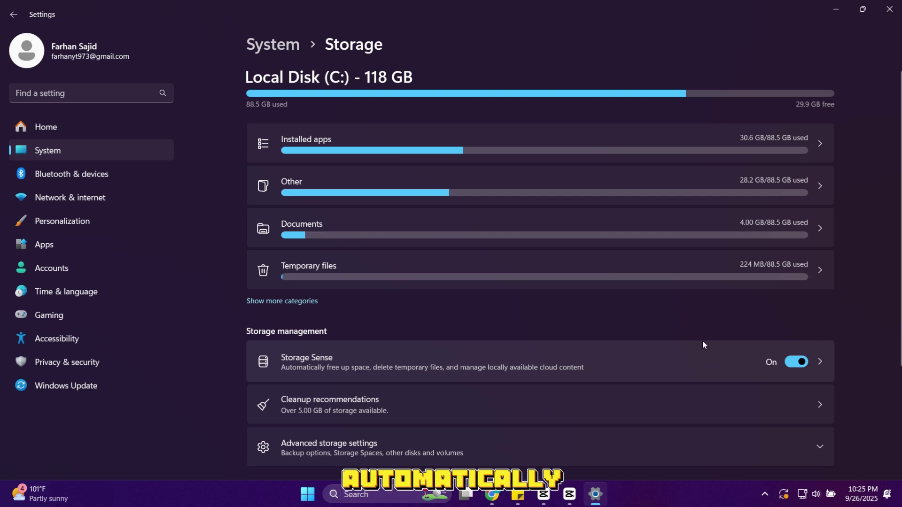
left_click(889, 9)
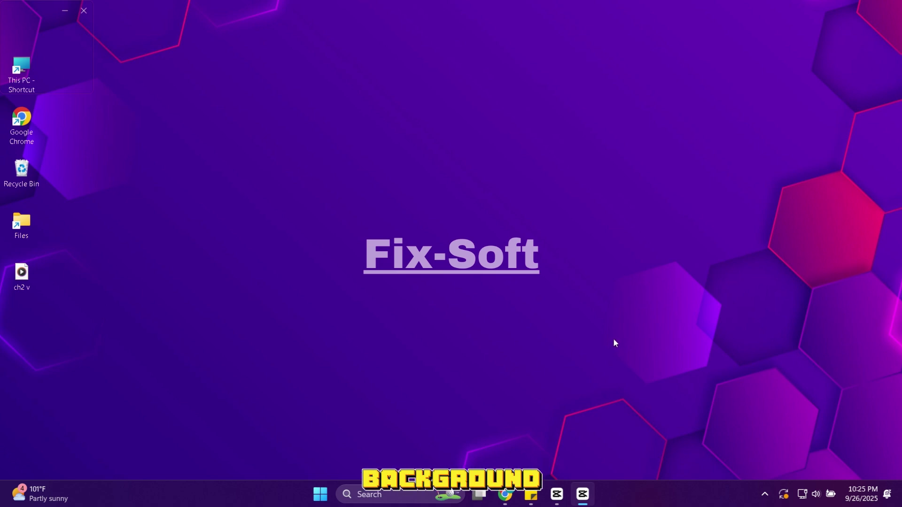
Open Settings at Apps > Installed apps.
left_click(320, 494)
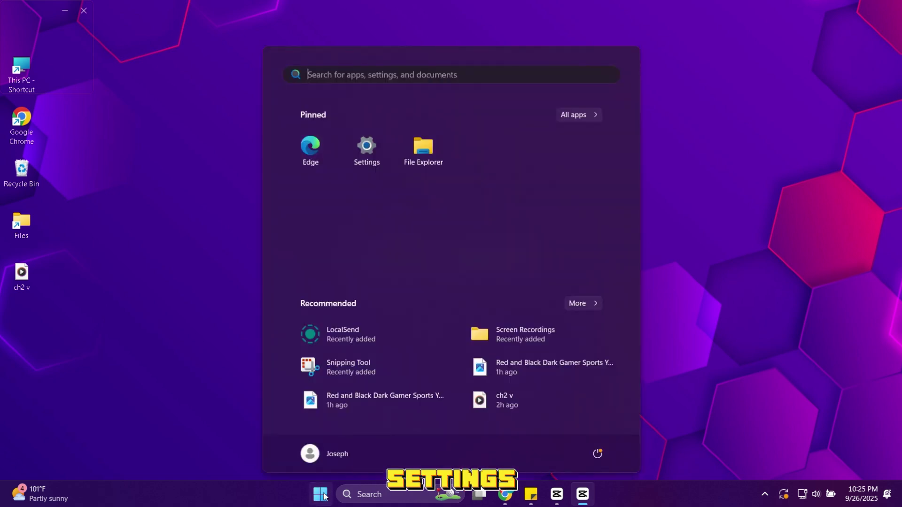
left_click(371, 156)
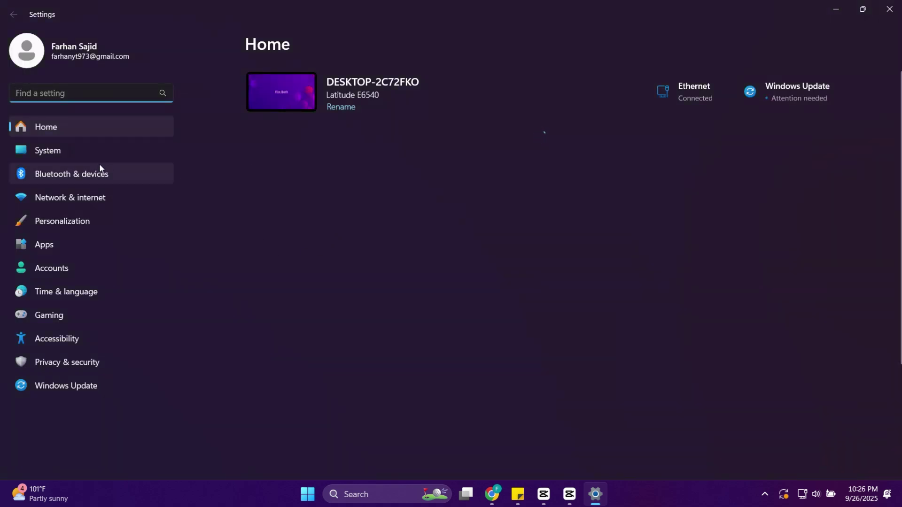
left_click(80, 248)
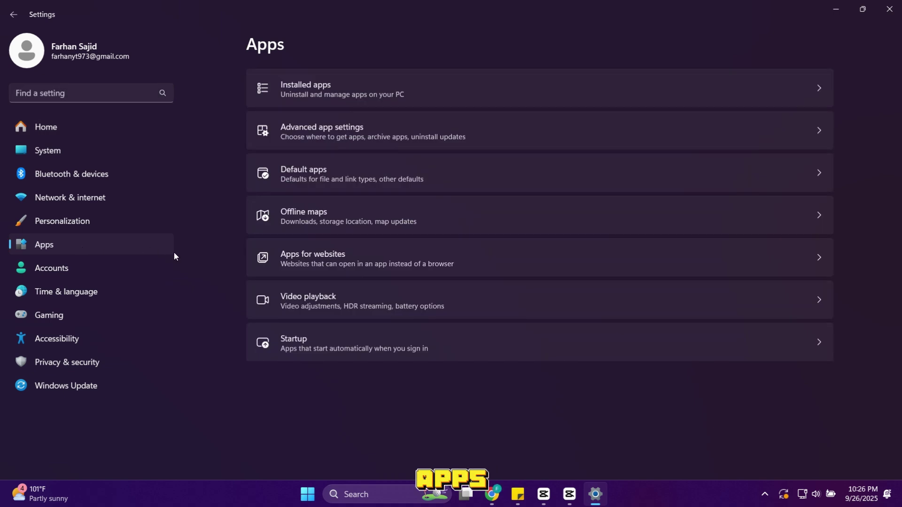
left_click(418, 79)
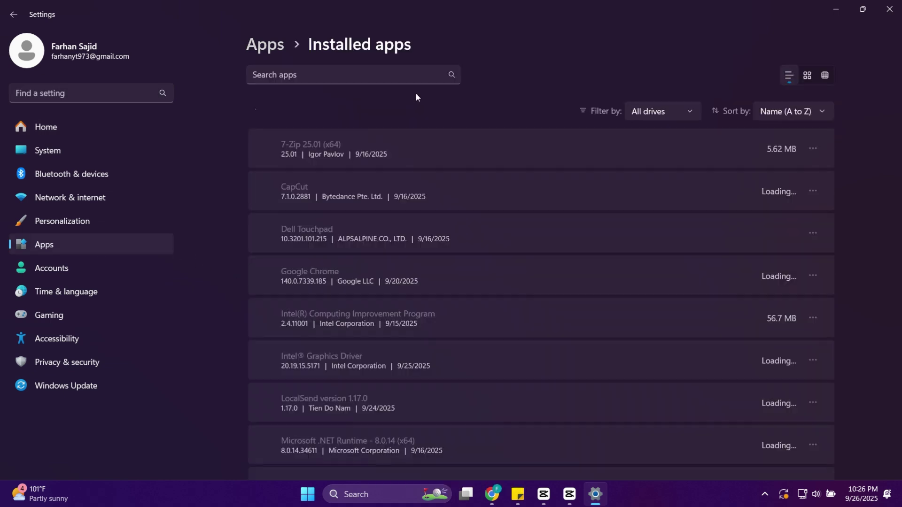
Uninstall Power Automate.
scroll(689, 306, "down", 8)
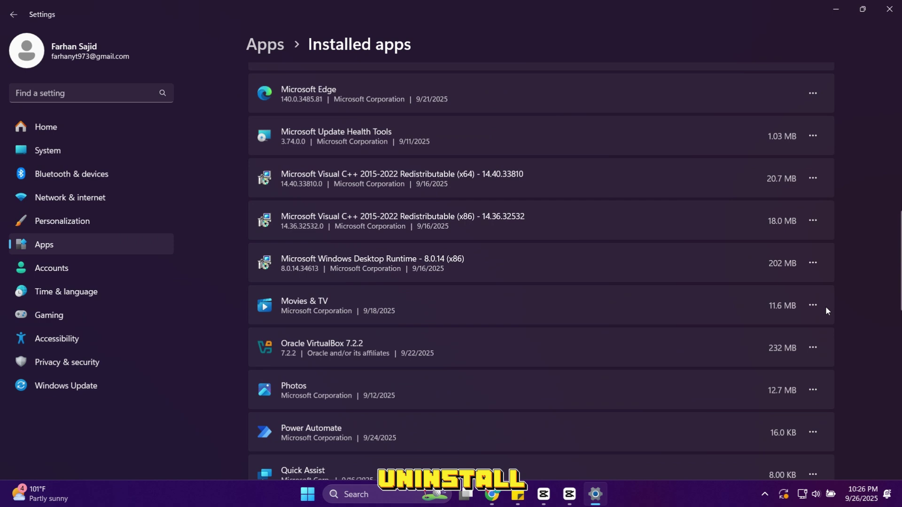
left_click(813, 390)
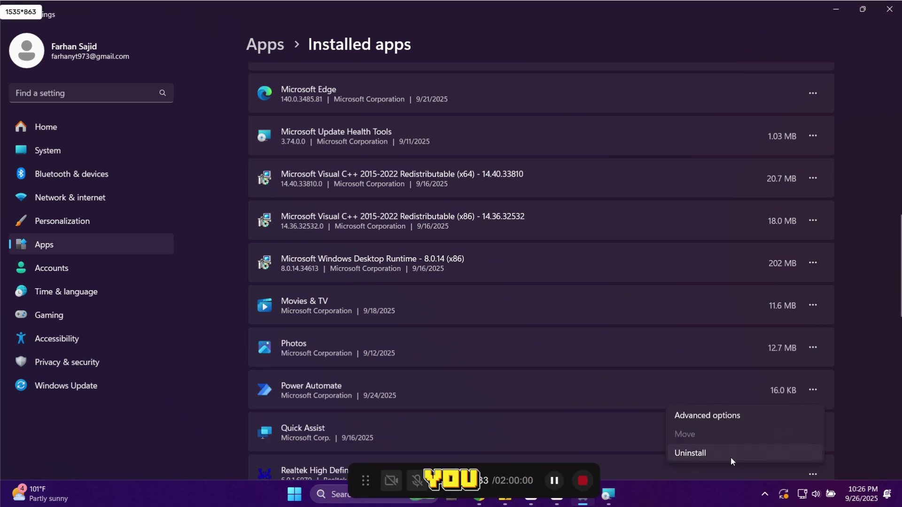
left_click(731, 455)
left_click(794, 455)
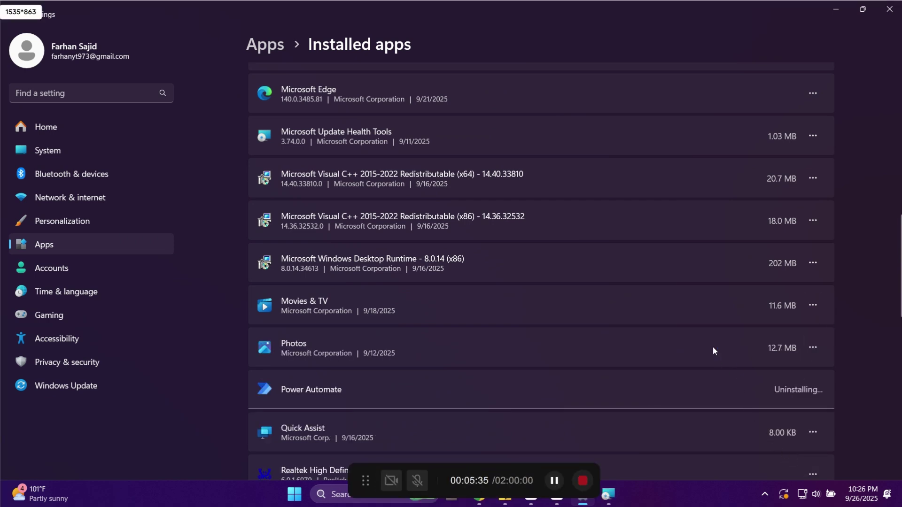
Uninstall Quick Assist.
scroll(723, 347, "down", 2)
left_click(813, 369)
left_click(731, 430)
left_click(791, 391)
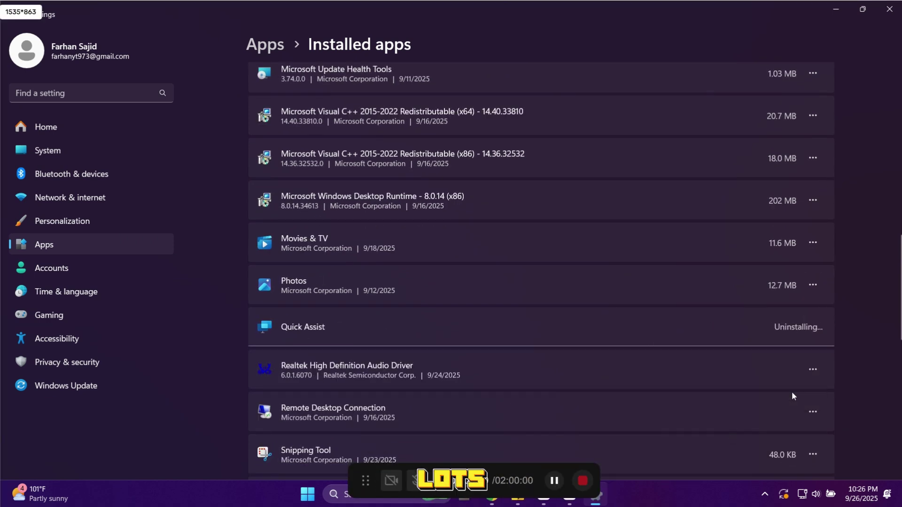
Uninstall Sound Recorder and close Settings.
scroll(719, 344, "down", 3)
left_click(813, 371)
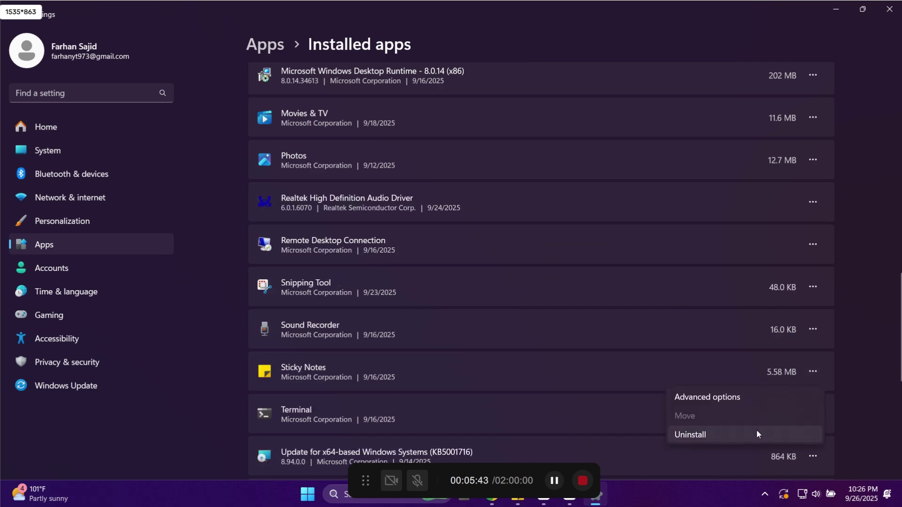
left_click(757, 434)
left_click(782, 390)
scroll(688, 319, "down", 3)
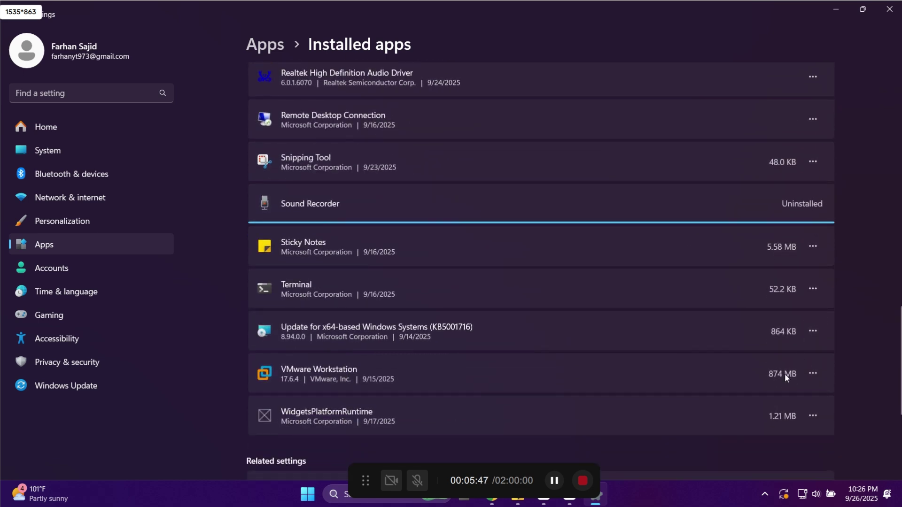
scroll(659, 330, "up", 15)
left_click(888, 4)
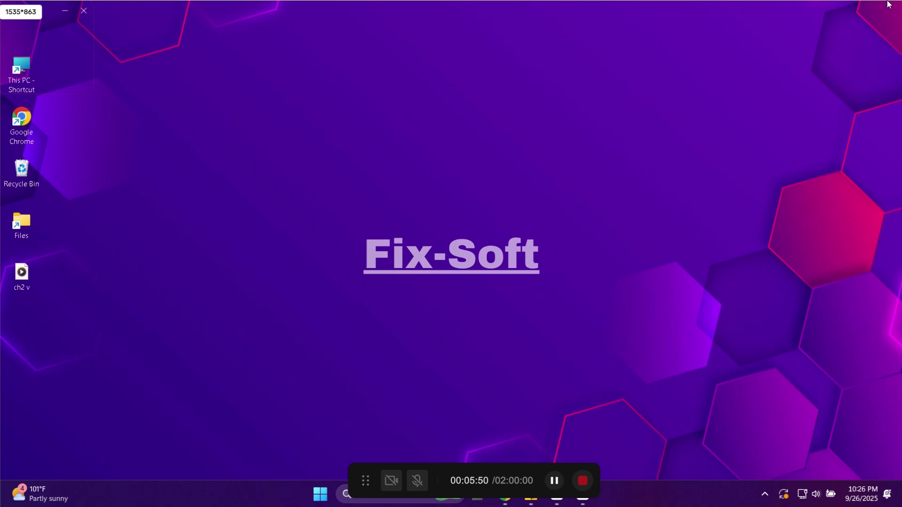